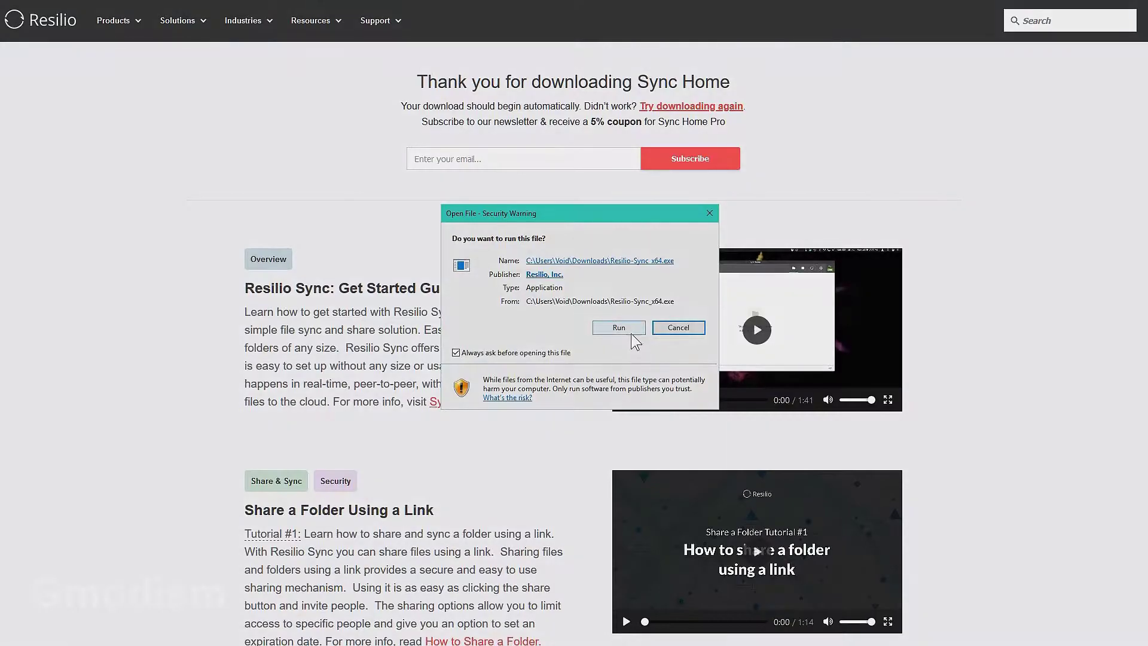
- Run the Sync installer and install with desktop icon, auto-launch, firewall exception and Windows startup
click(762, 329)
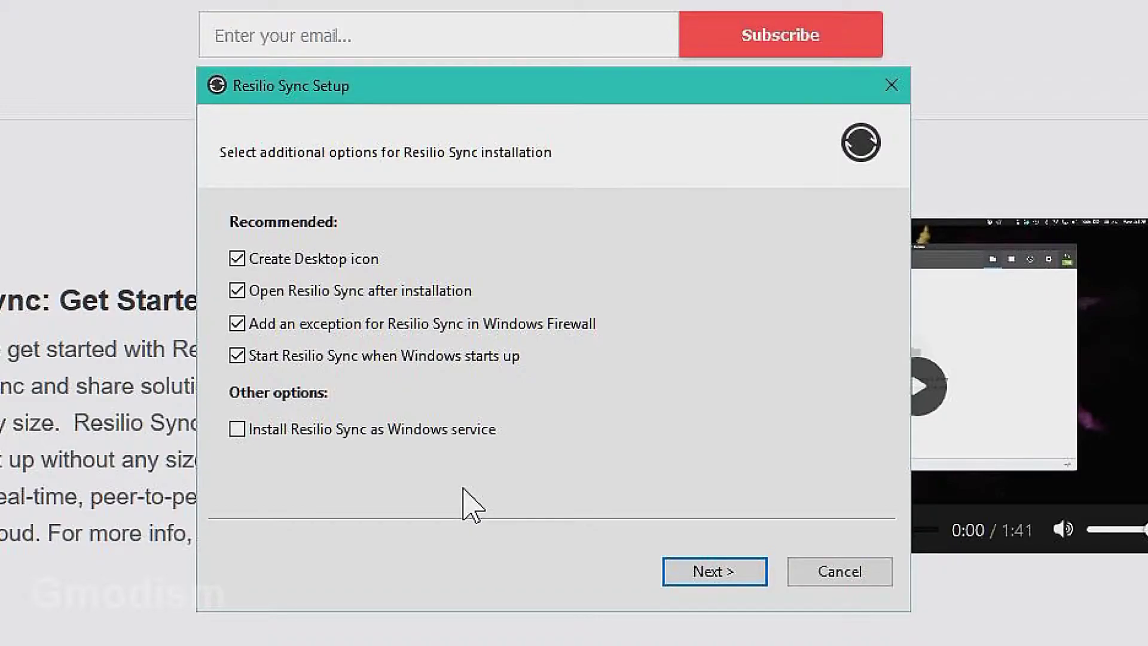
click(731, 587)
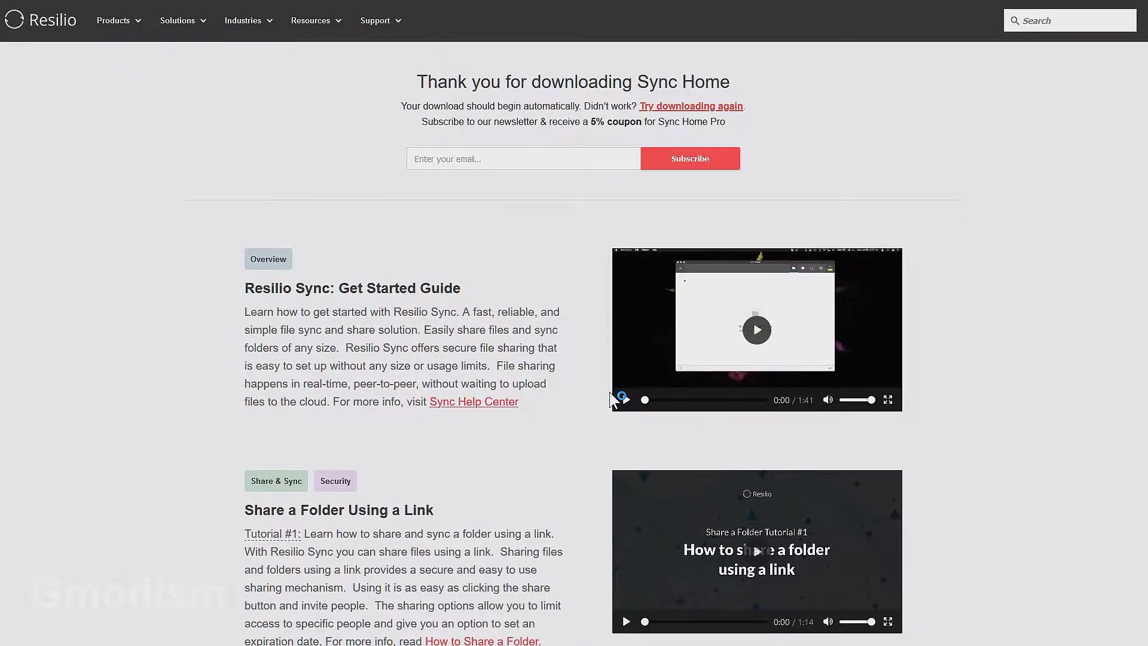
- Fix the display name, accept the terms and the no-business-use condition, then get started
key(BackSpace)
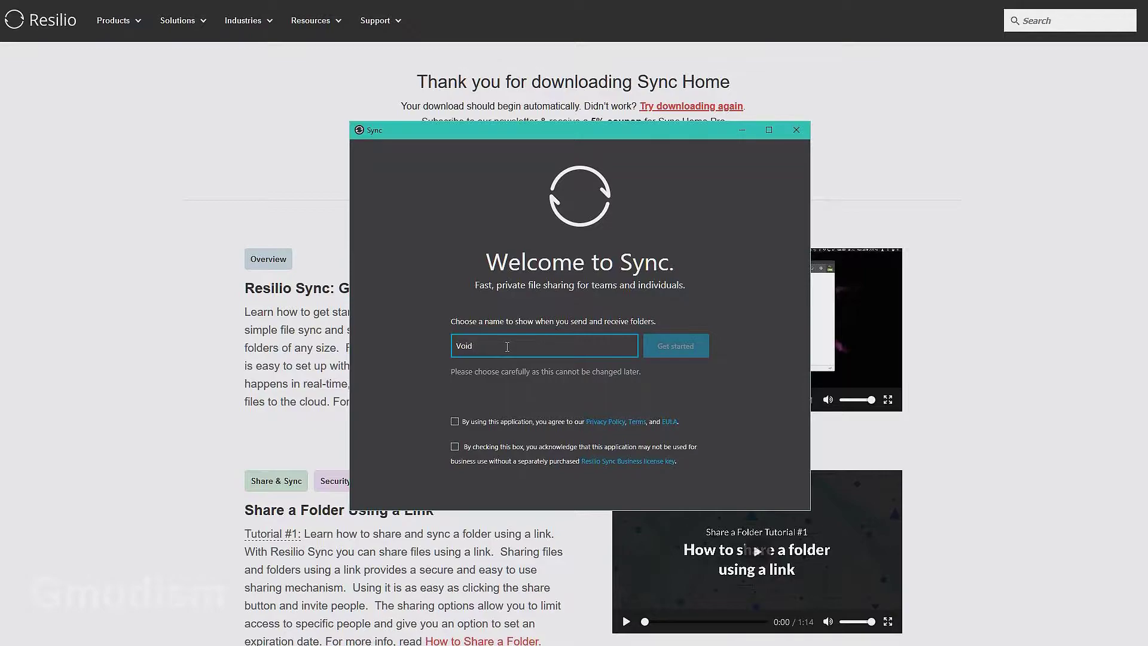
click(455, 421)
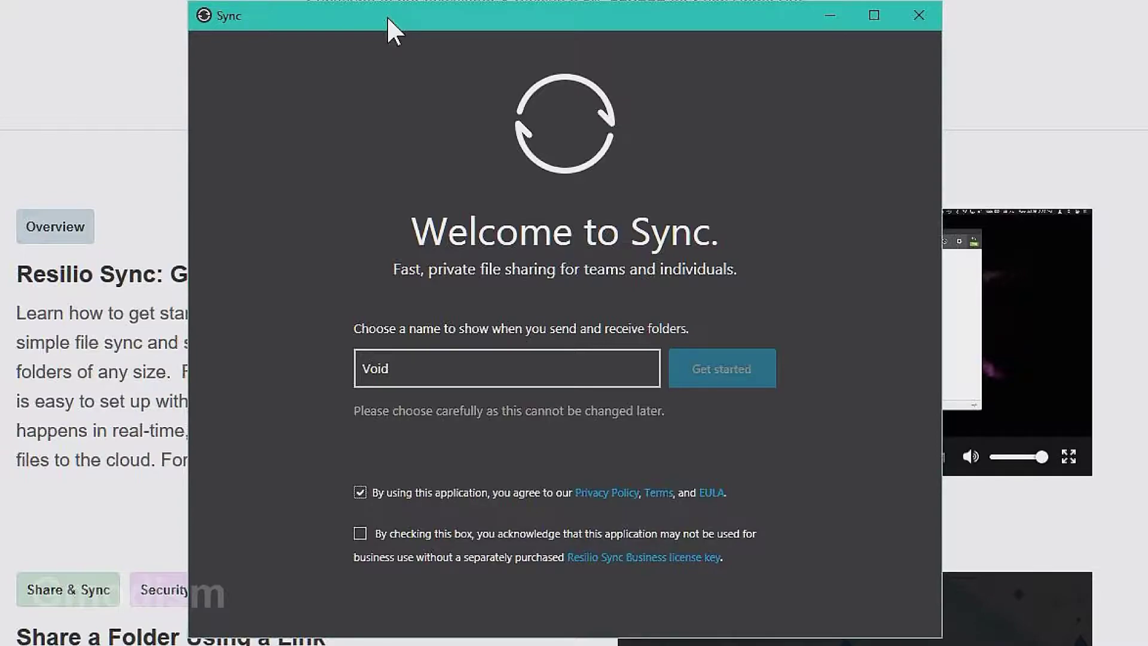
click(360, 532)
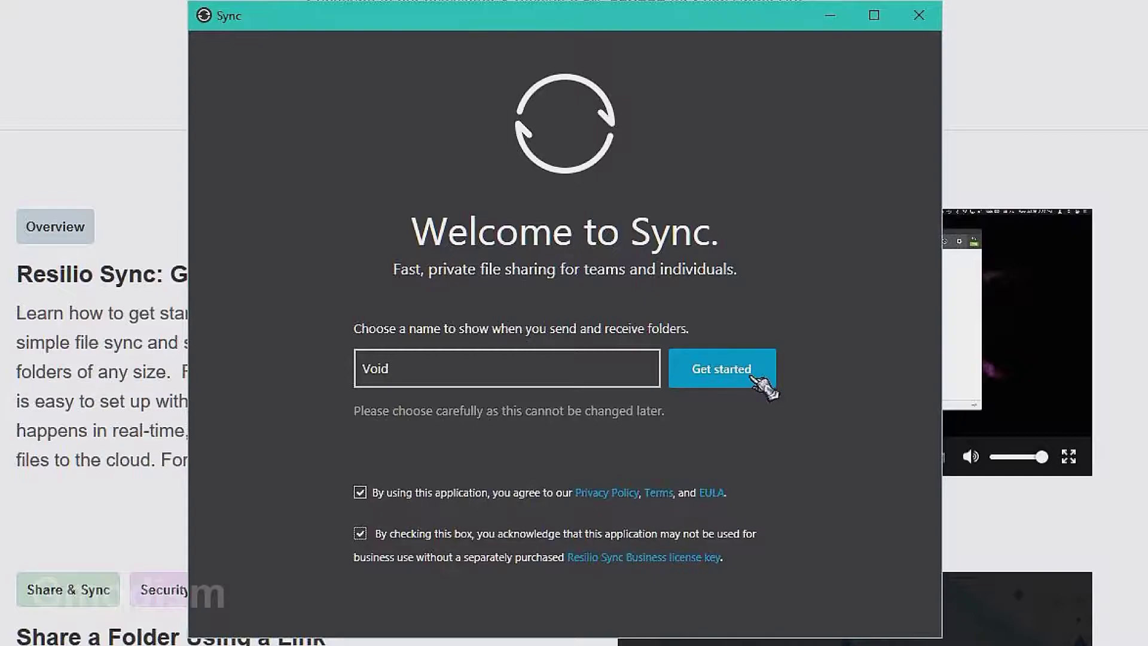
click(751, 378)
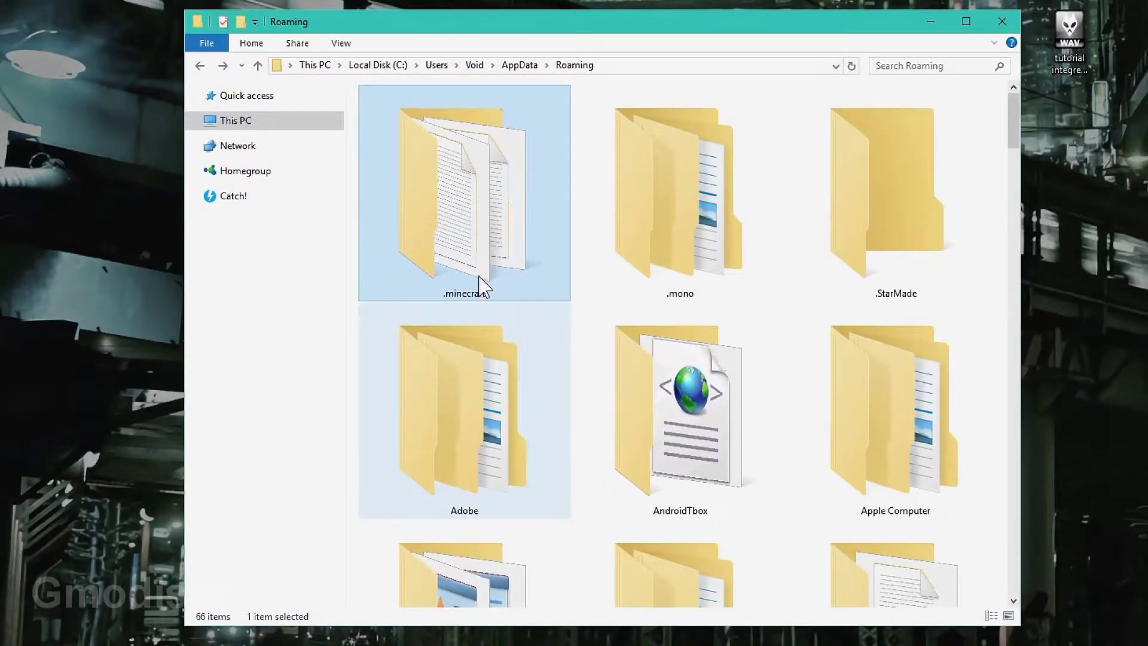
- Open .minecraft\saves in File Explorer, copy its folder path, and minimize the window
double_click(475, 205)
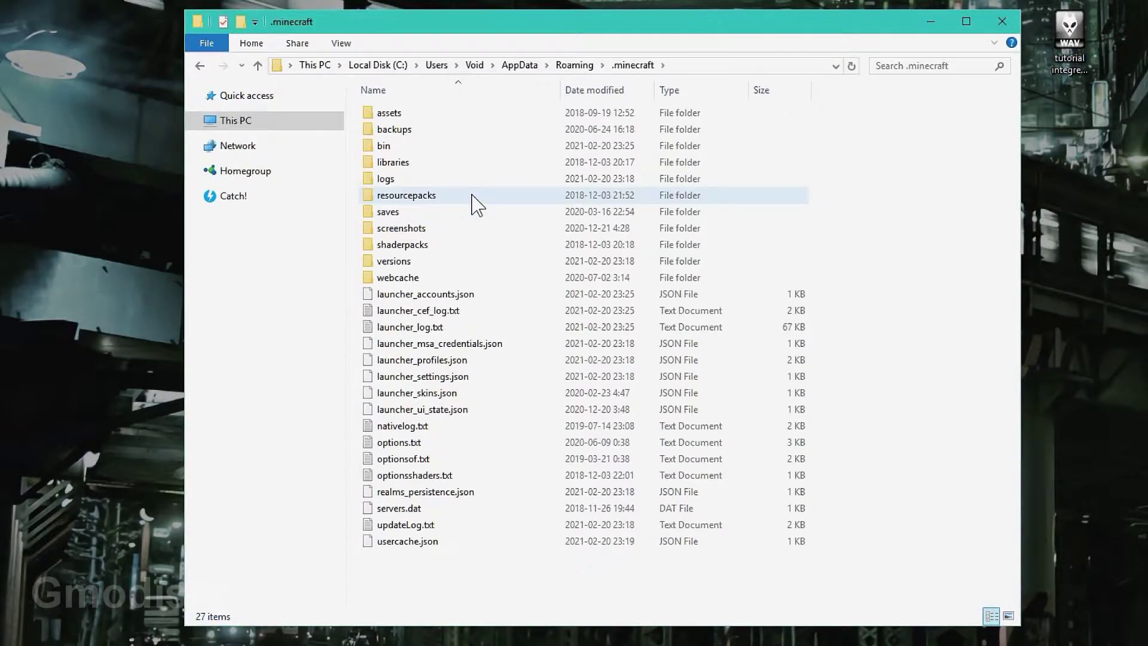
double_click(436, 212)
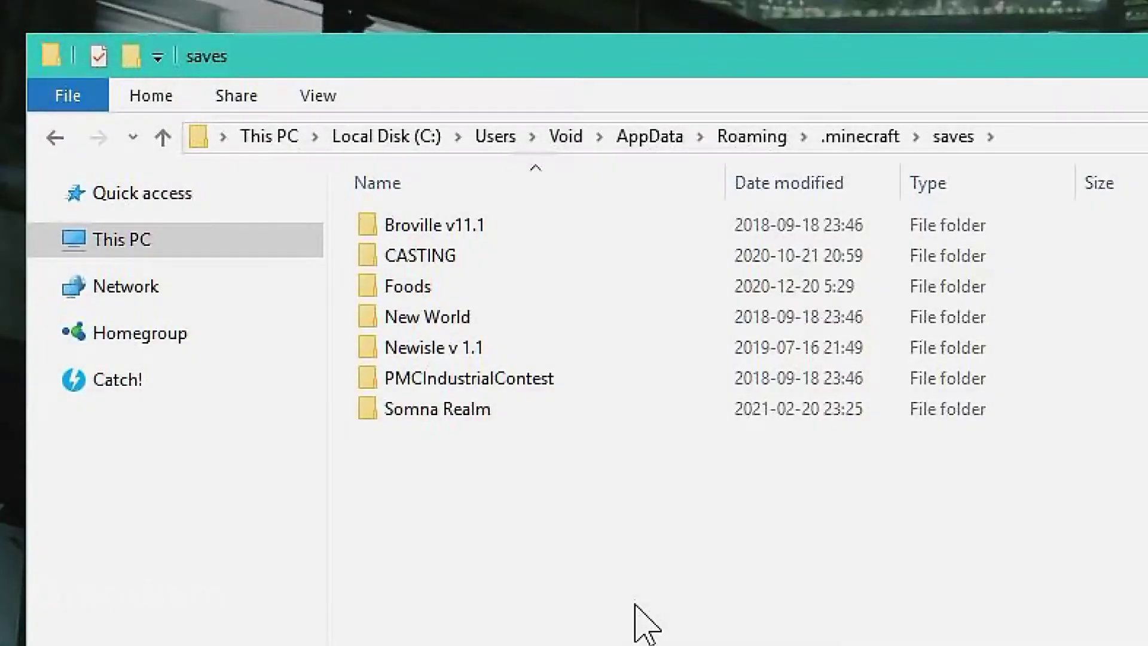
click(768, 68)
click(668, 66)
drag(199, 139, 879, 149)
key(ctrl+c)
click(879, 149)
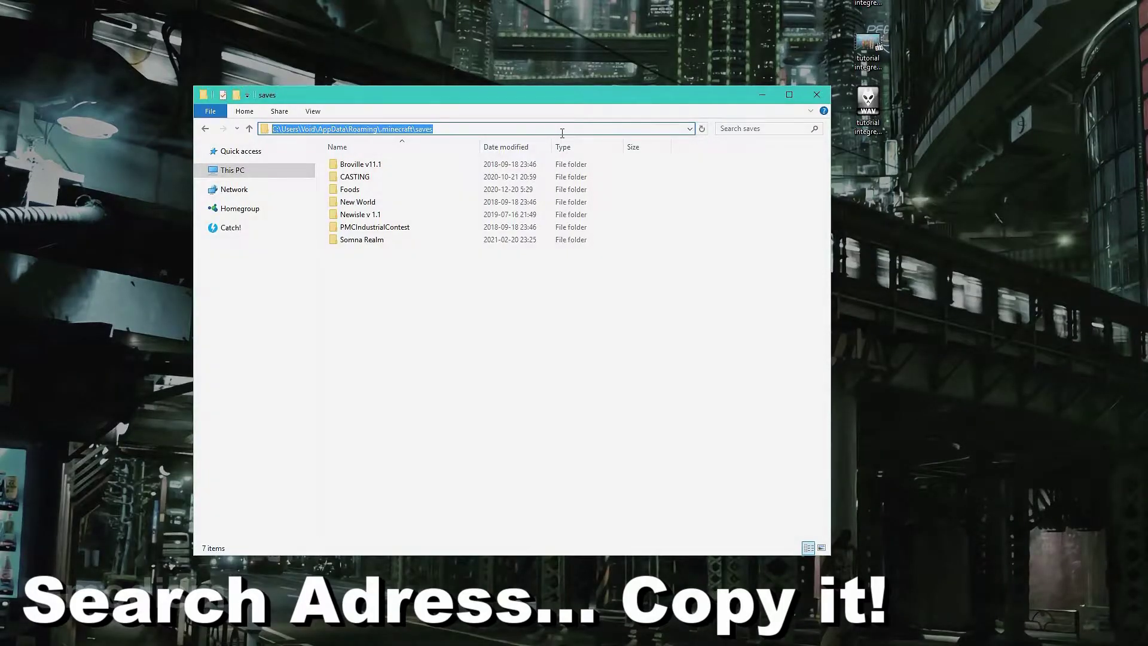
click(766, 99)
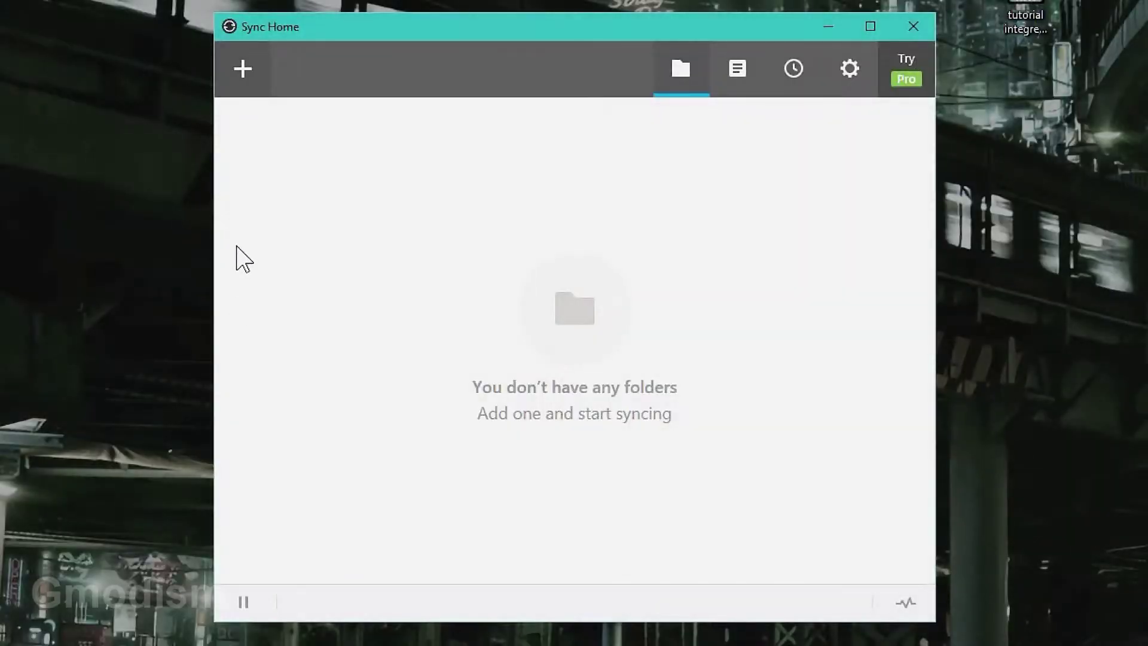
- Add a Standard folder in Sync by pasting the .minecraft saves path and selecting it
click(256, 77)
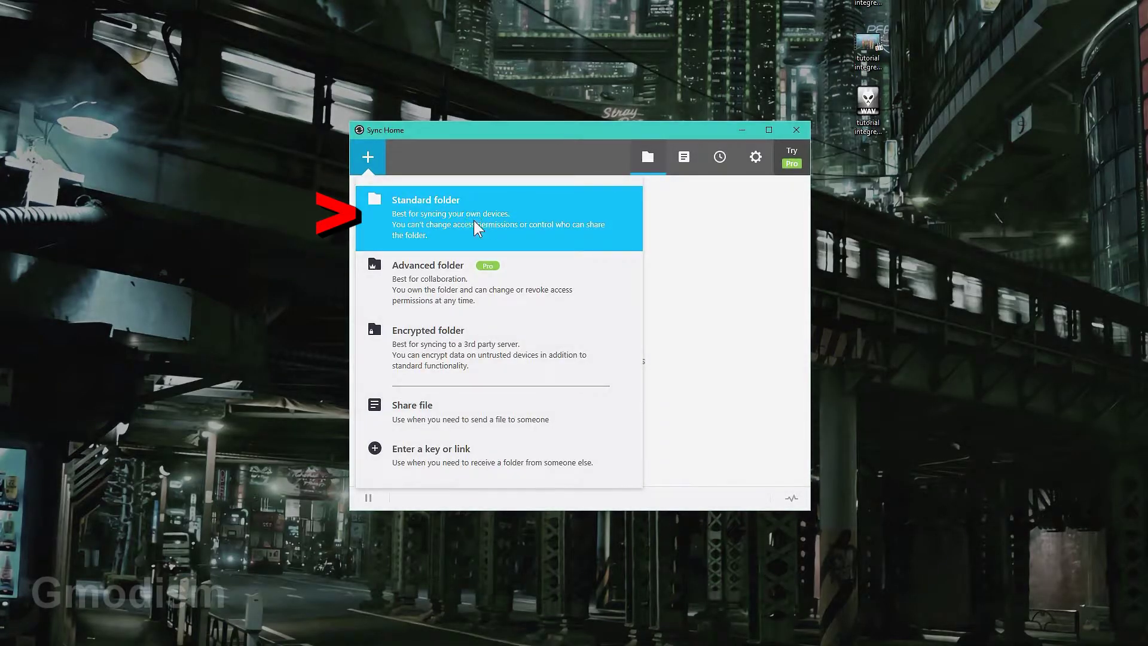
click(426, 159)
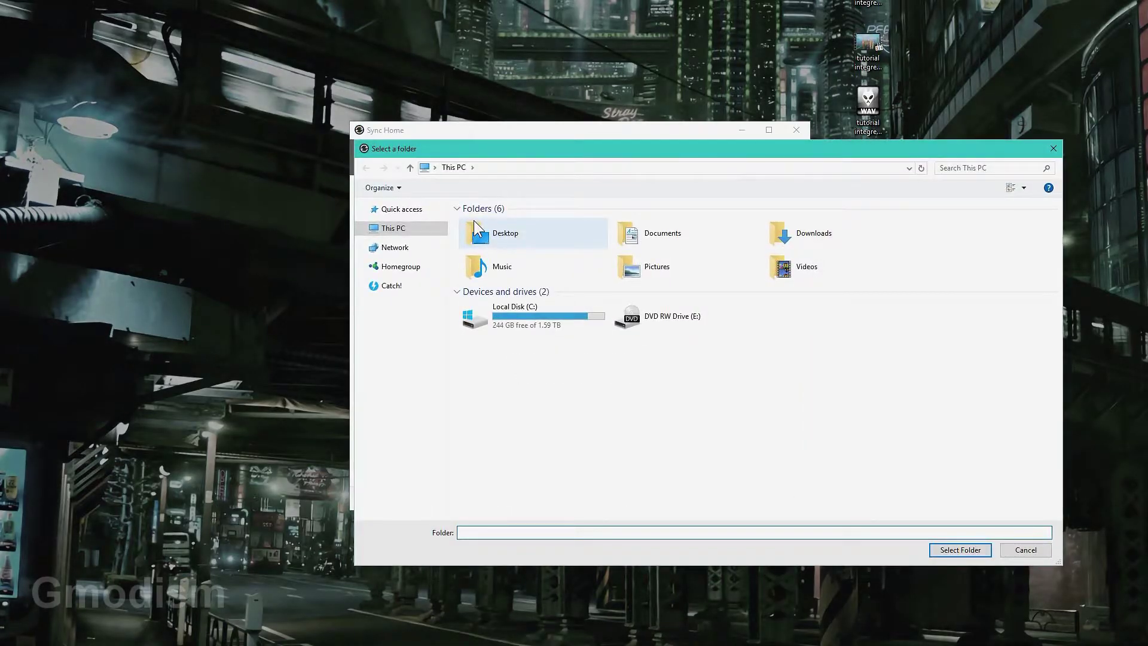
click(574, 165)
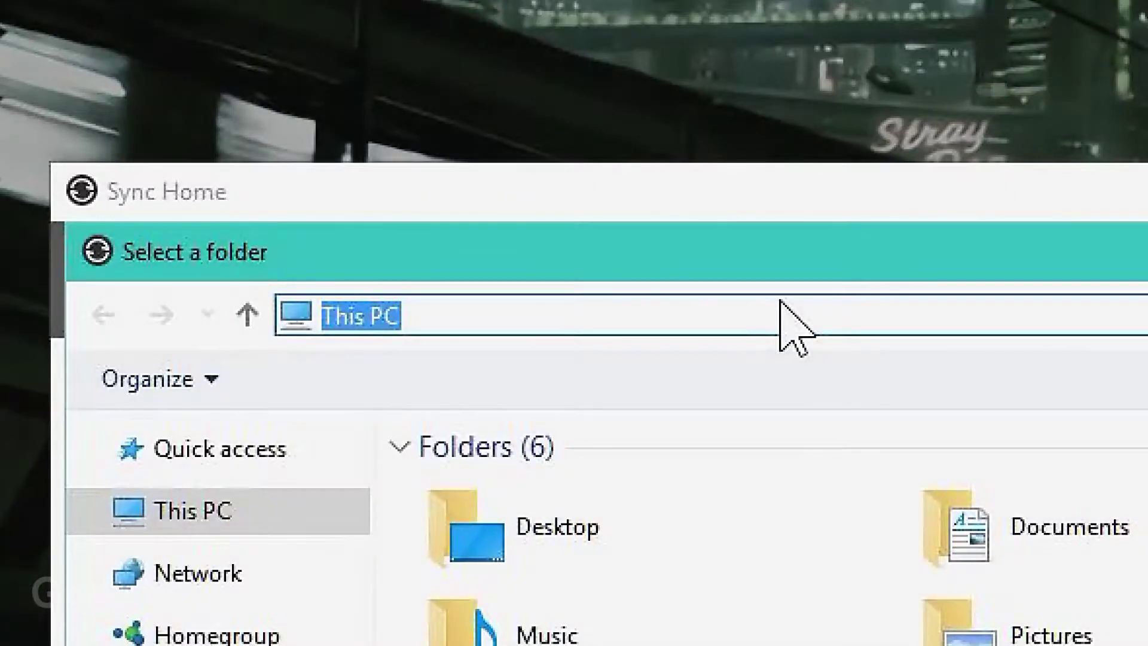
key(ctrl+v)
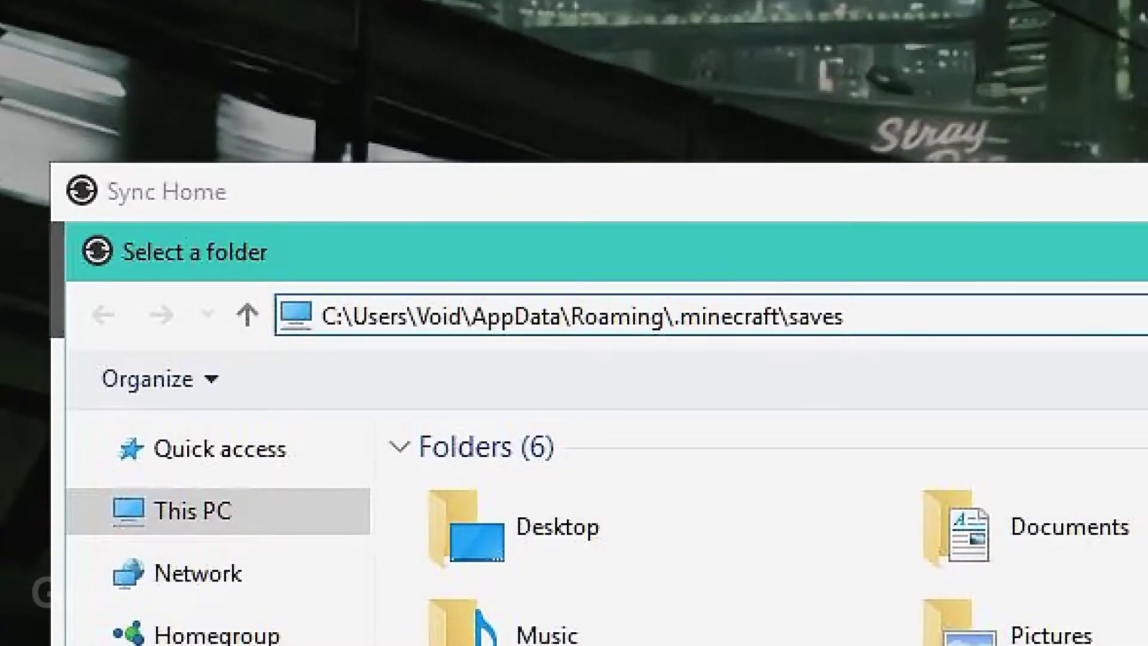
key(Return)
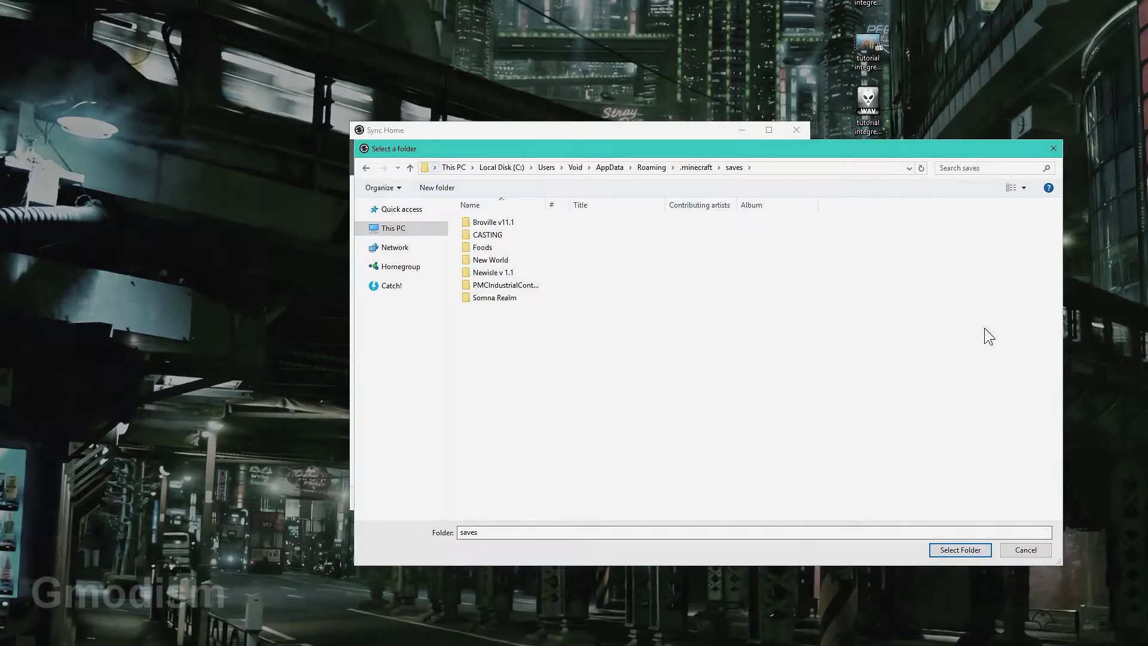
click(978, 551)
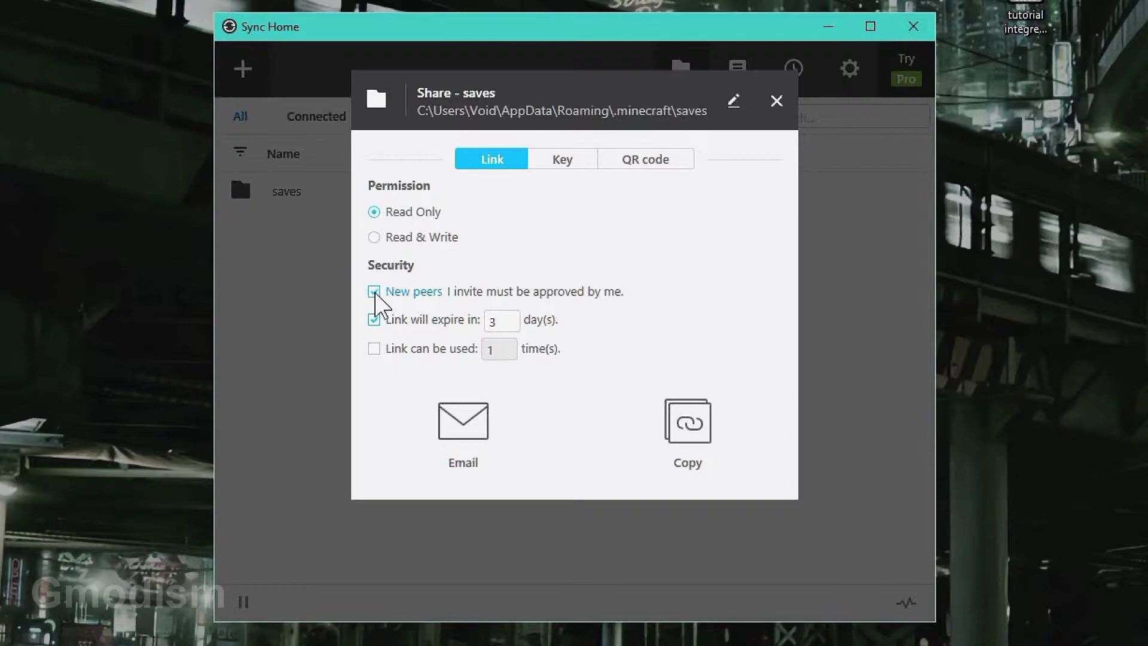
- Email the saves share link with Read & Write access, no peer approval, expiring in 3 days
click(374, 292)
click(380, 236)
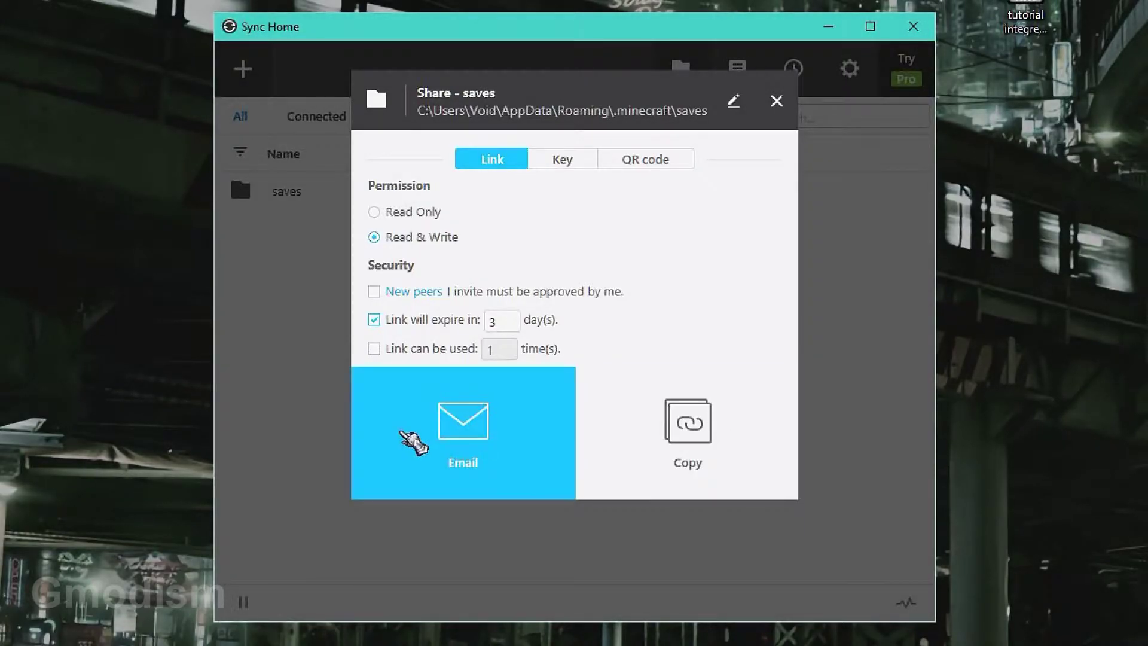
click(408, 436)
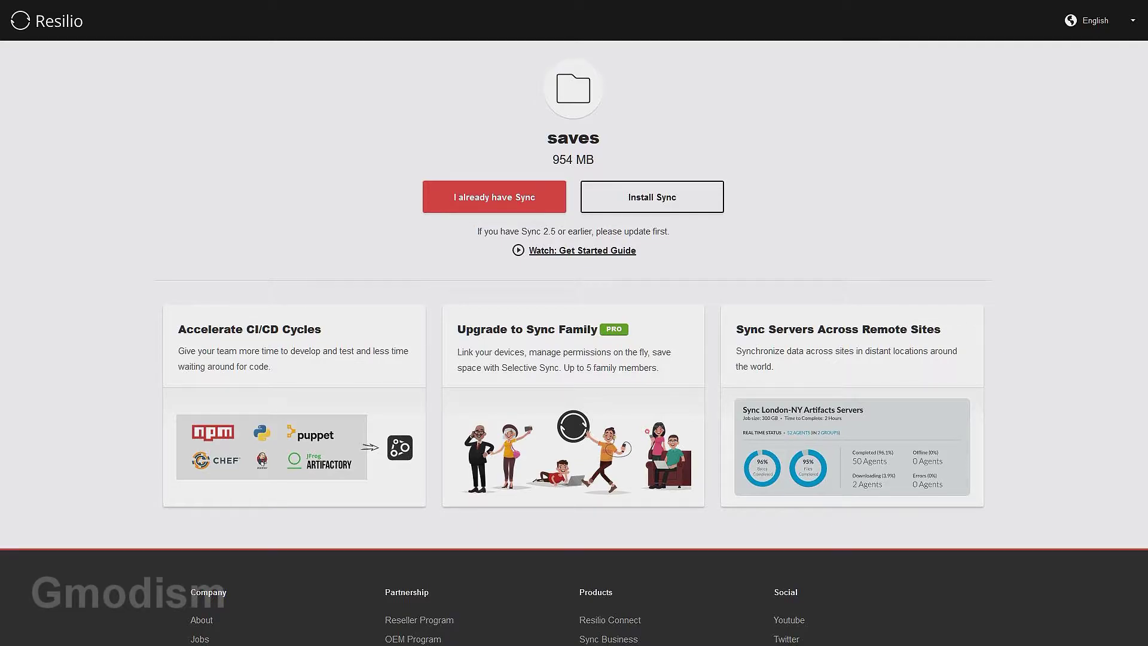
- Open the saves share link in Resilio Sync, always using it for btsync links
click(463, 201)
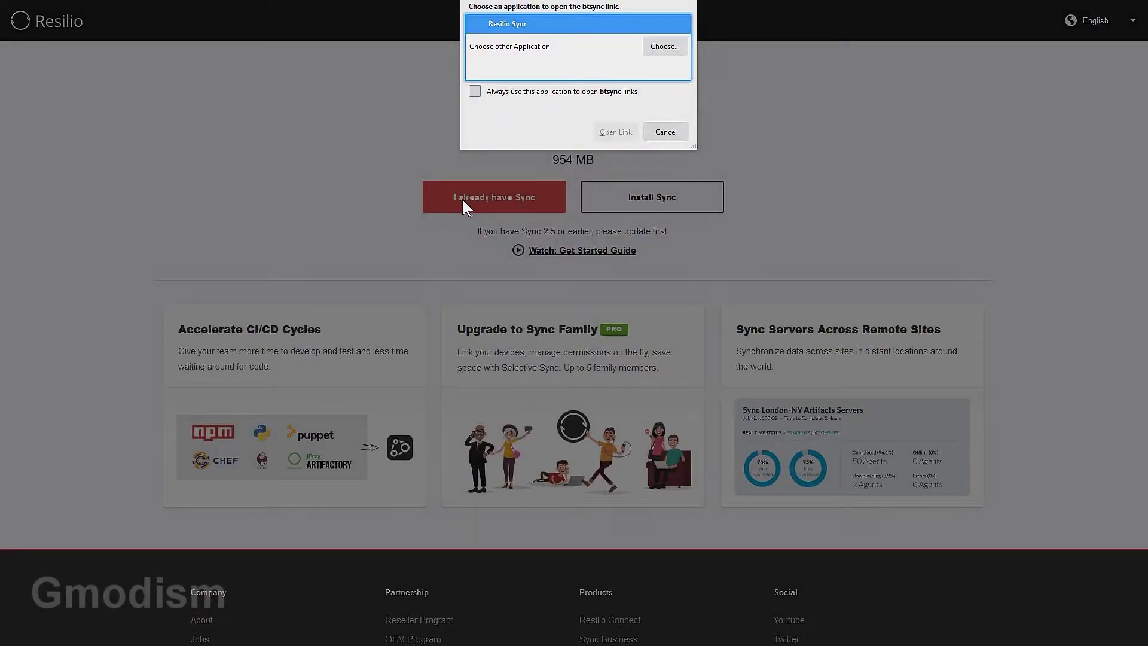
click(478, 91)
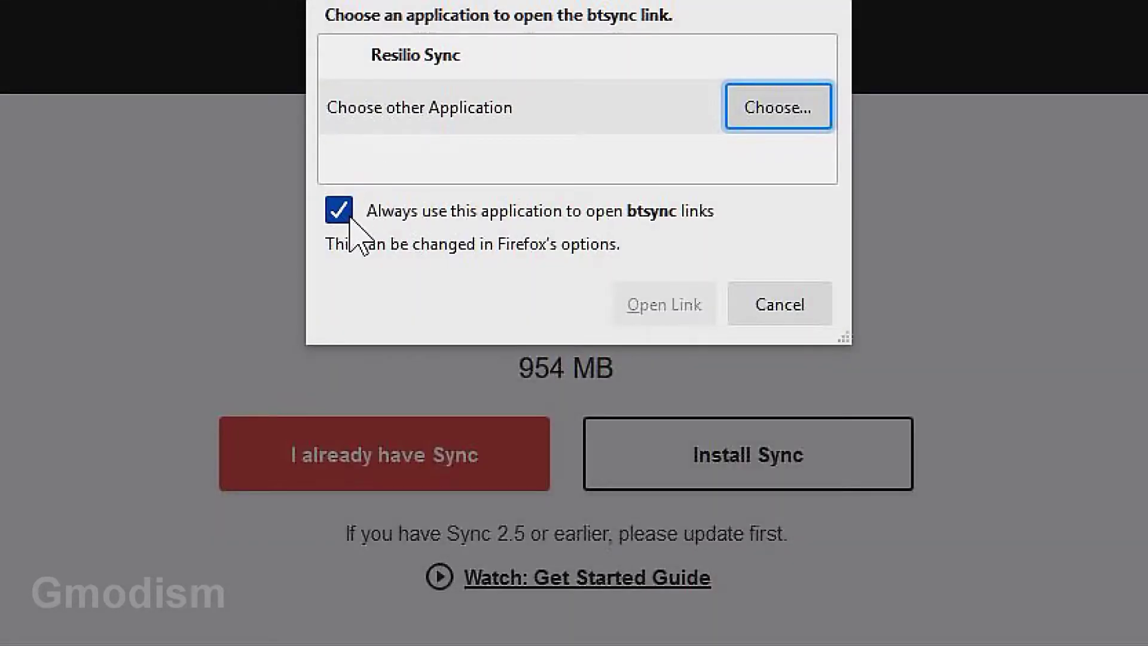
click(474, 91)
click(473, 91)
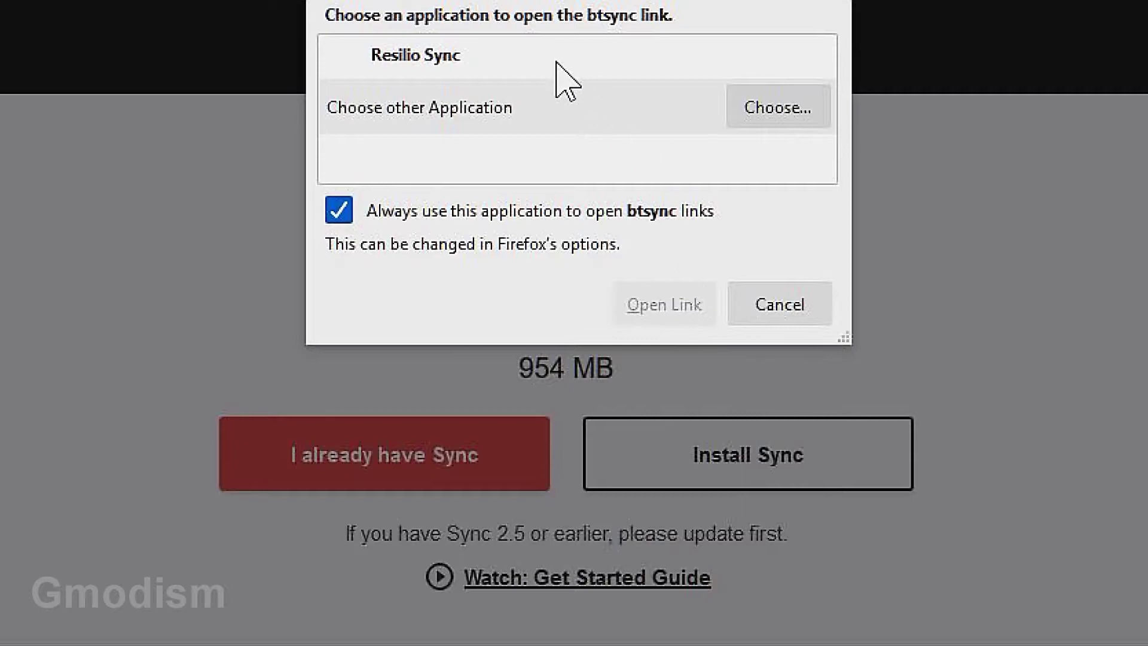
click(390, 54)
click(673, 310)
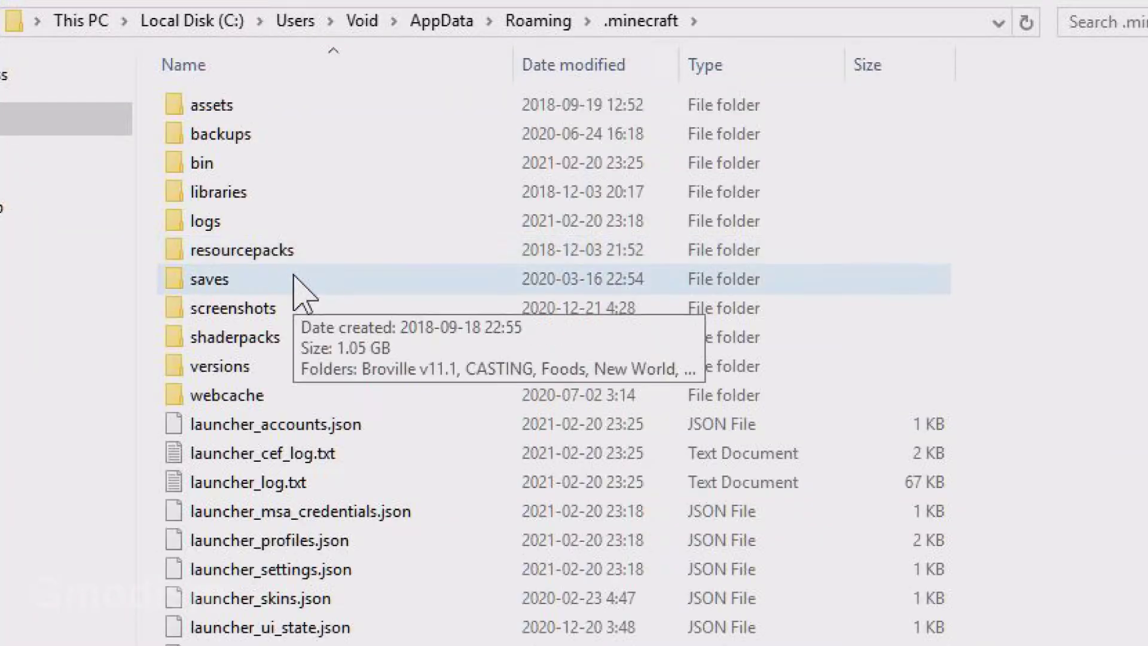
- Connect the share to AppData\Roaming\.minecraft\saves and confirm adding into the non-empty folder
double_click(295, 287)
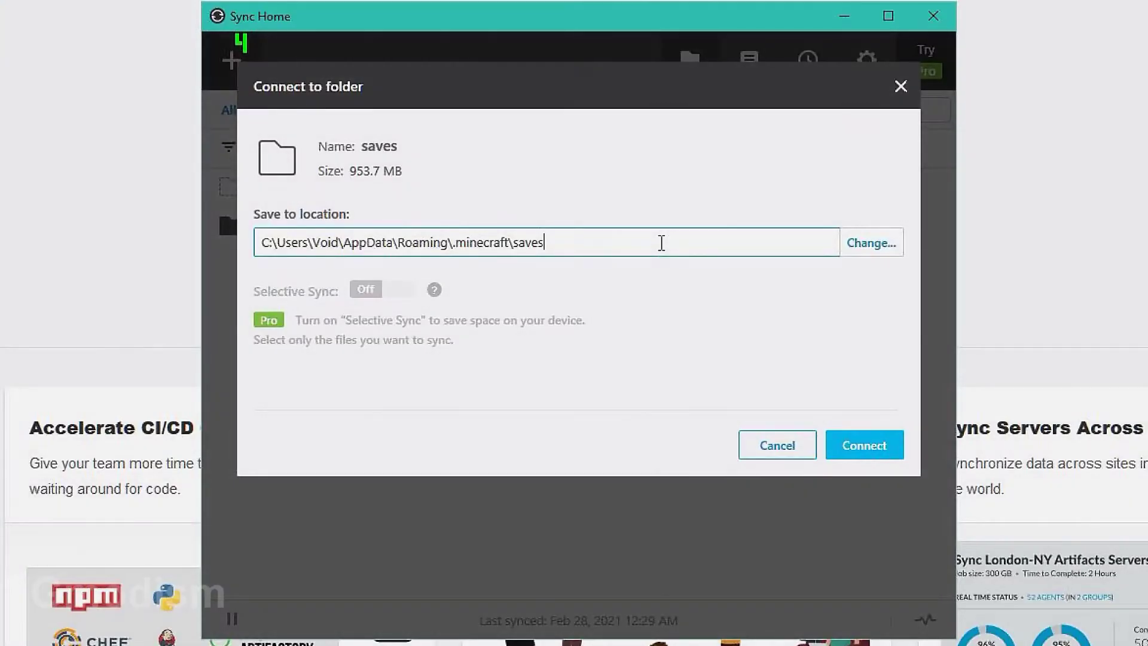
drag(646, 246, 443, 259)
click(656, 240)
click(878, 445)
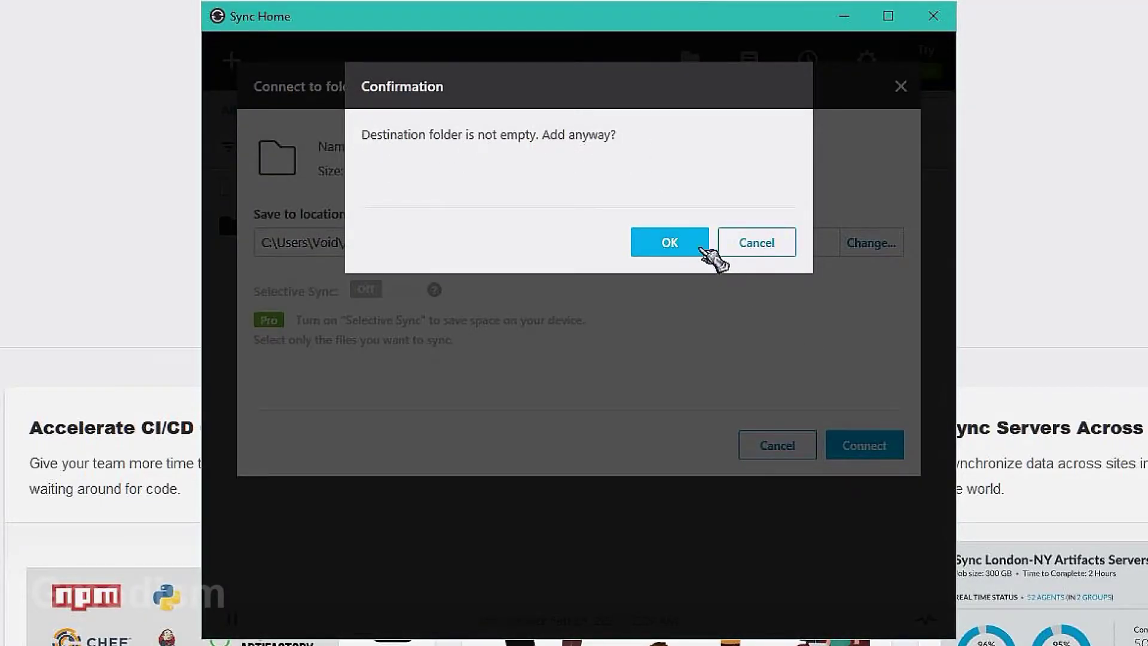
click(674, 242)
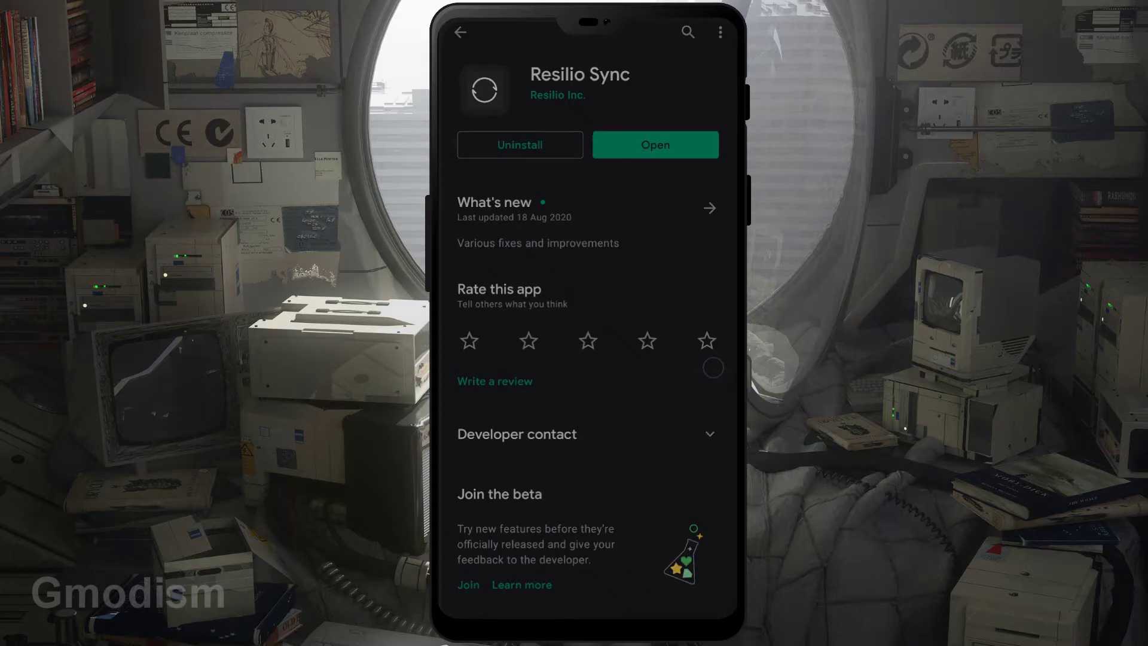
- Launch Sync on the phone, review Advanced and Network settings, then return to Folders
click(655, 145)
click(457, 36)
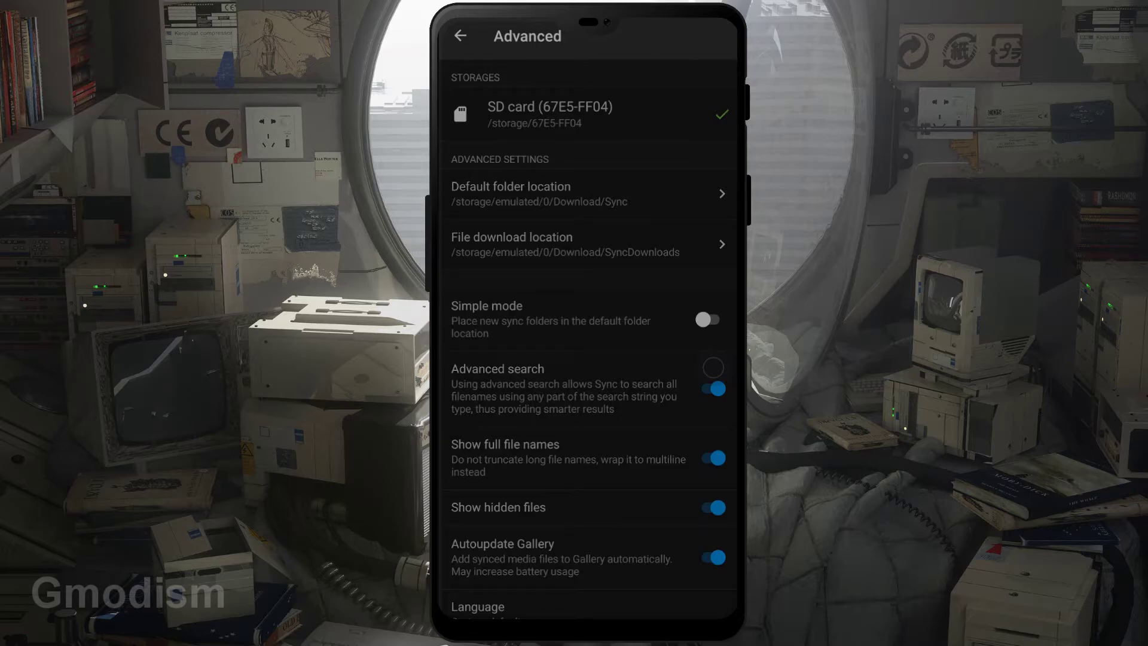
key(Escape)
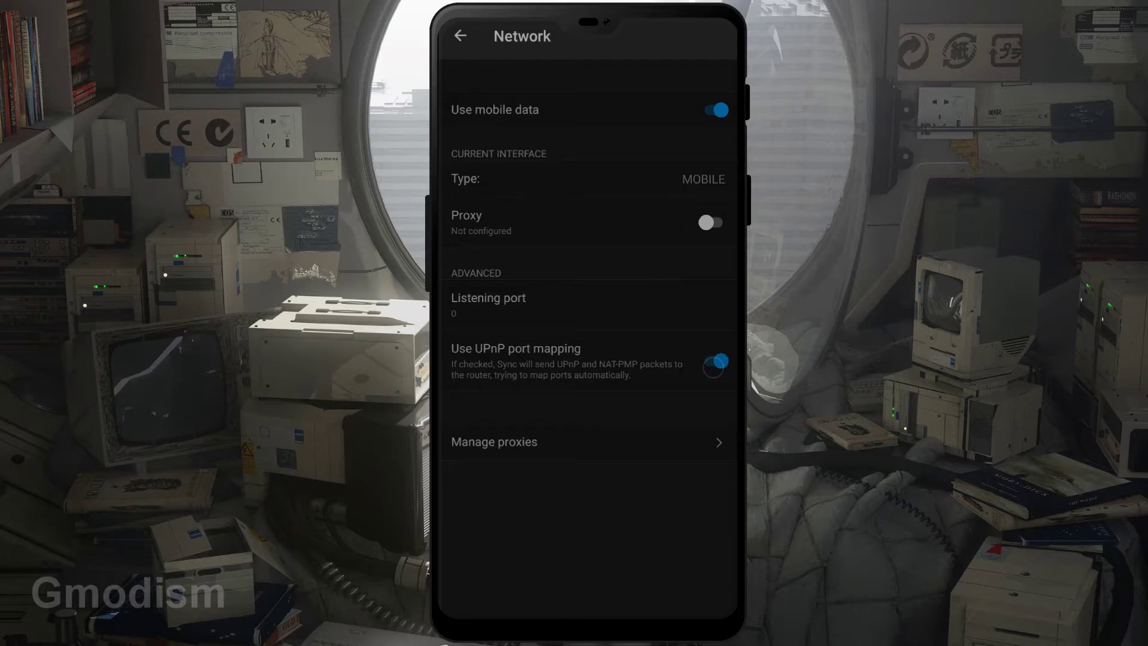
key(Escape)
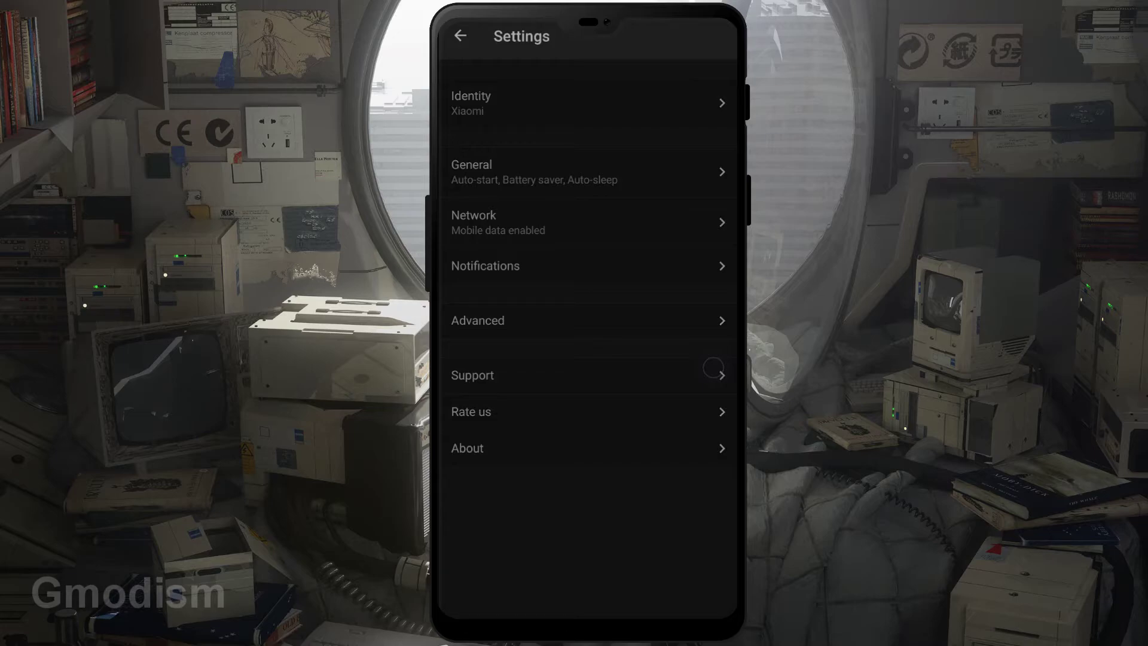
key(Escape)
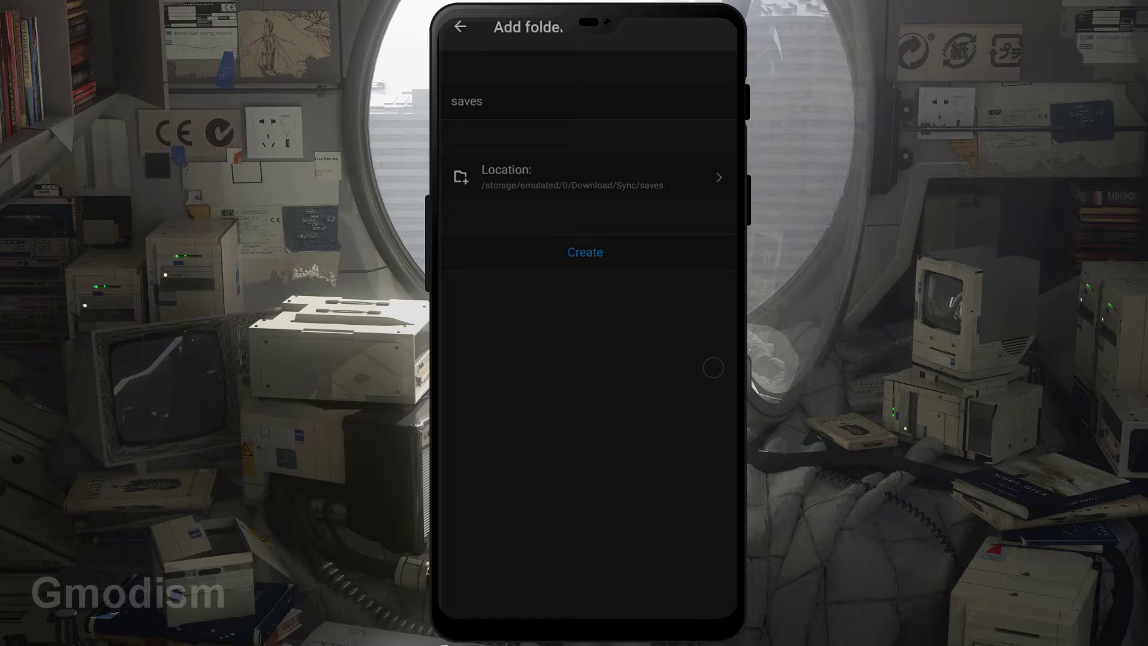
- Create the phone folder 'saves' at /storage/emulated/0/Download/Sync/saves
click(585, 252)
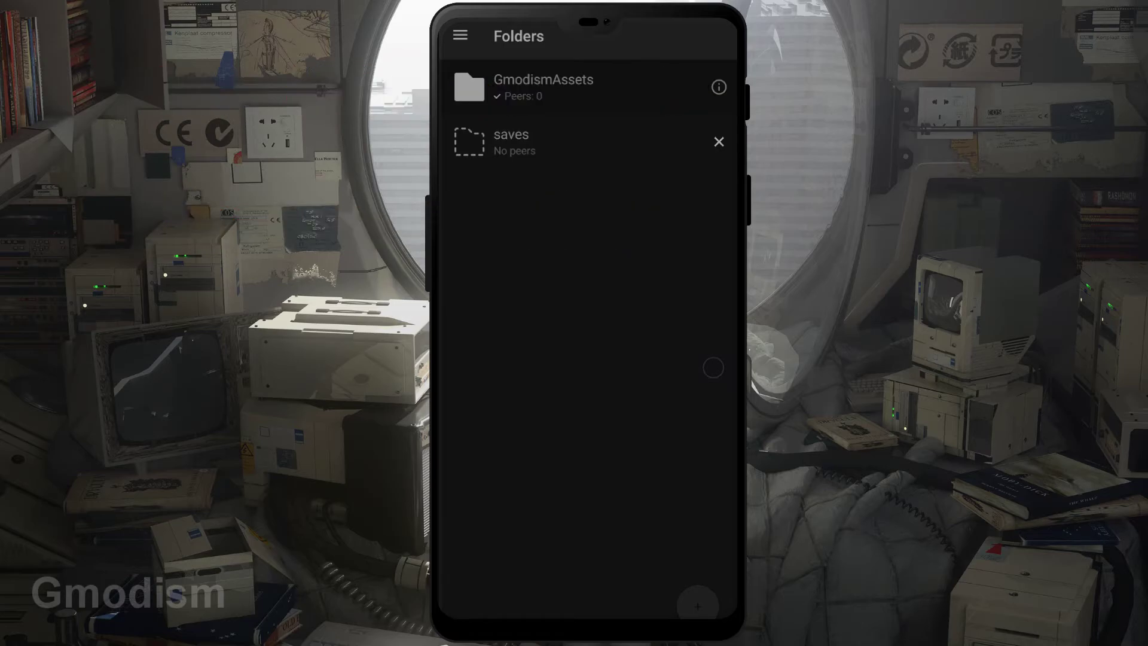
- Open GmodismAssets info and switch Selective sync on, then back off
click(719, 87)
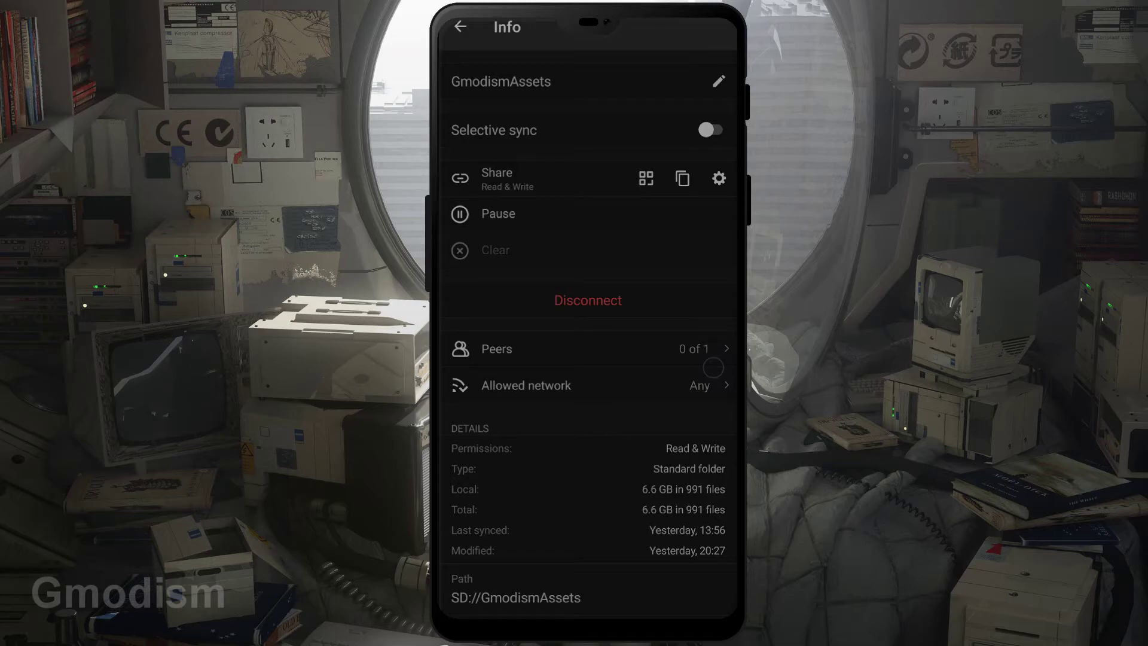
click(711, 129)
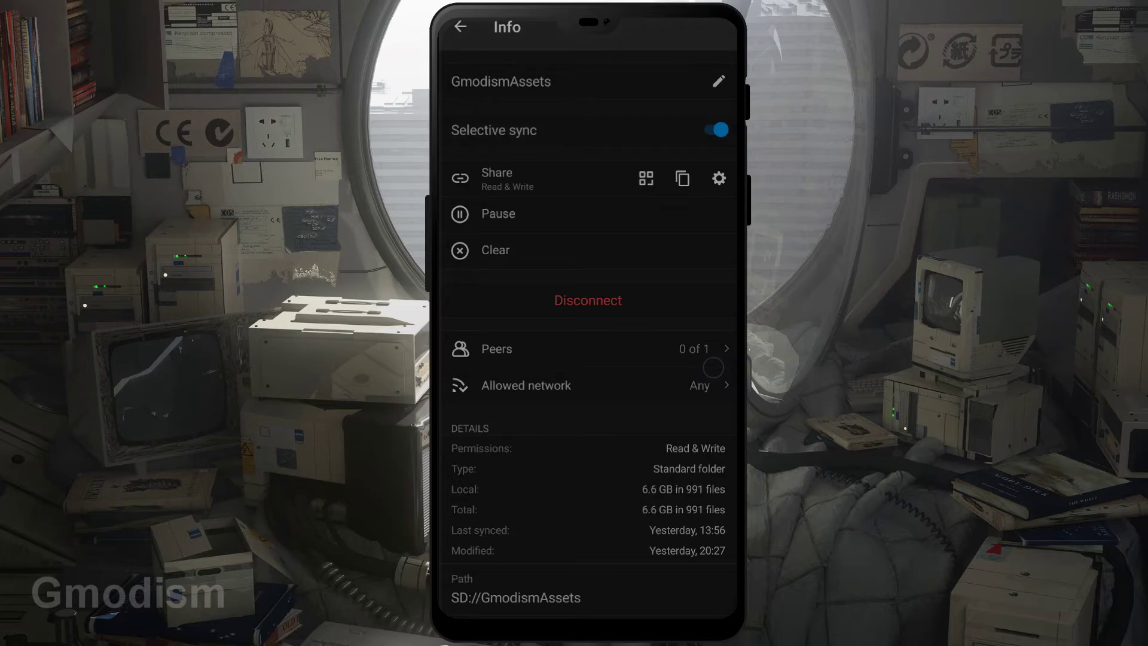
click(710, 129)
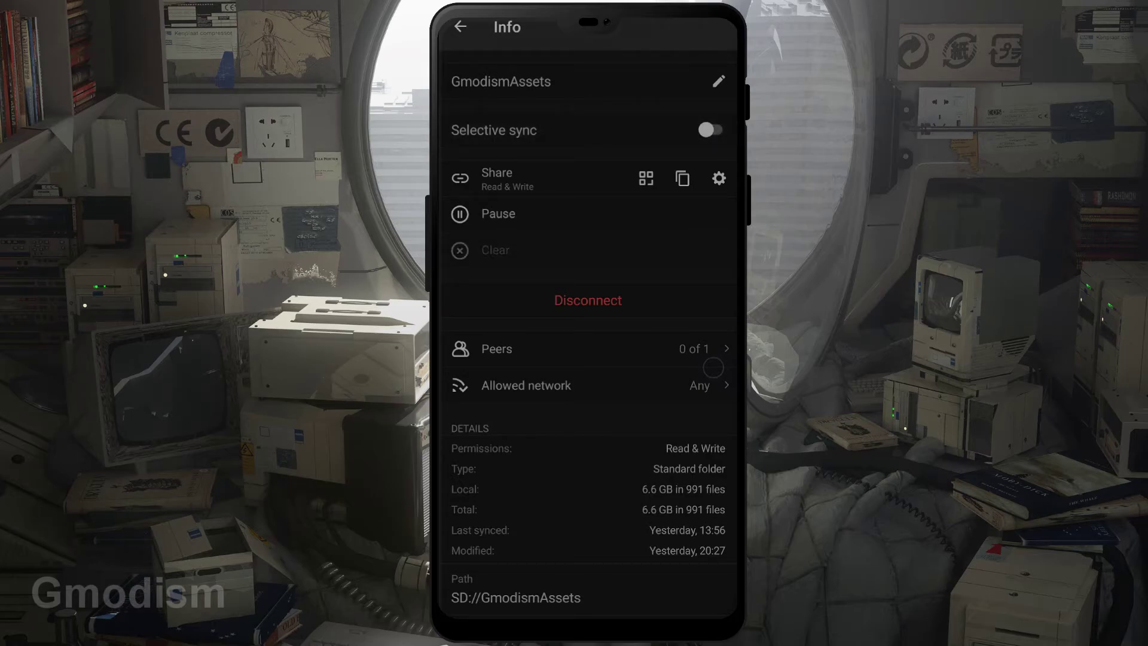